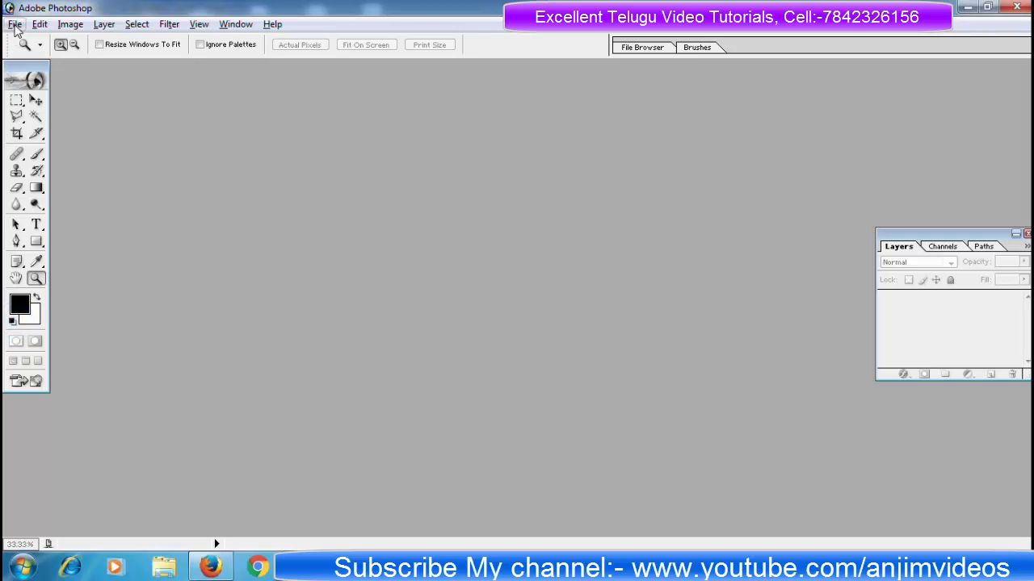
Step: Open the photo IMG_0012 from the 101_2601 folder and move its window clear of the toolbox
double_click(149, 193)
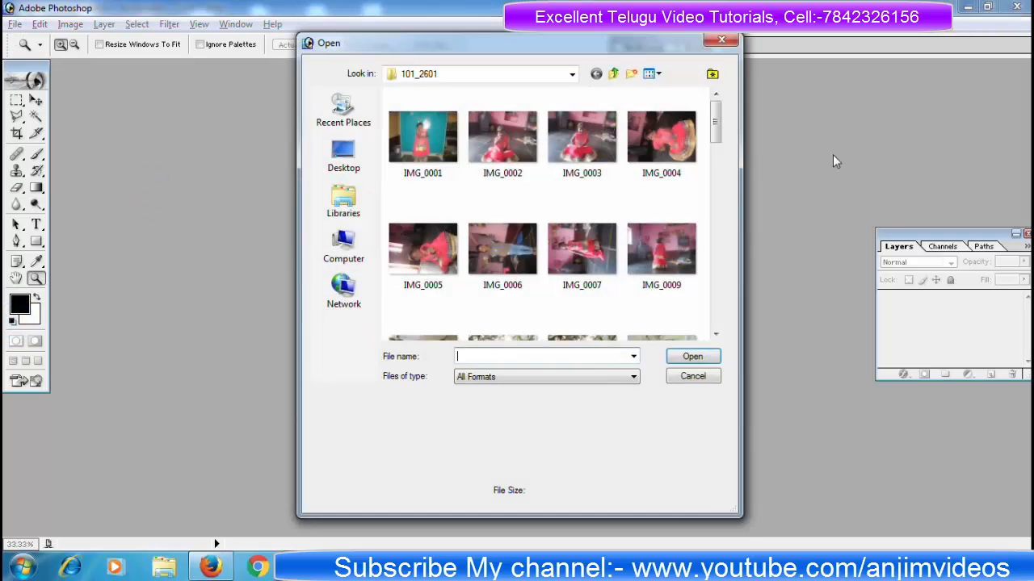
left_click_drag(717, 127, 716, 147)
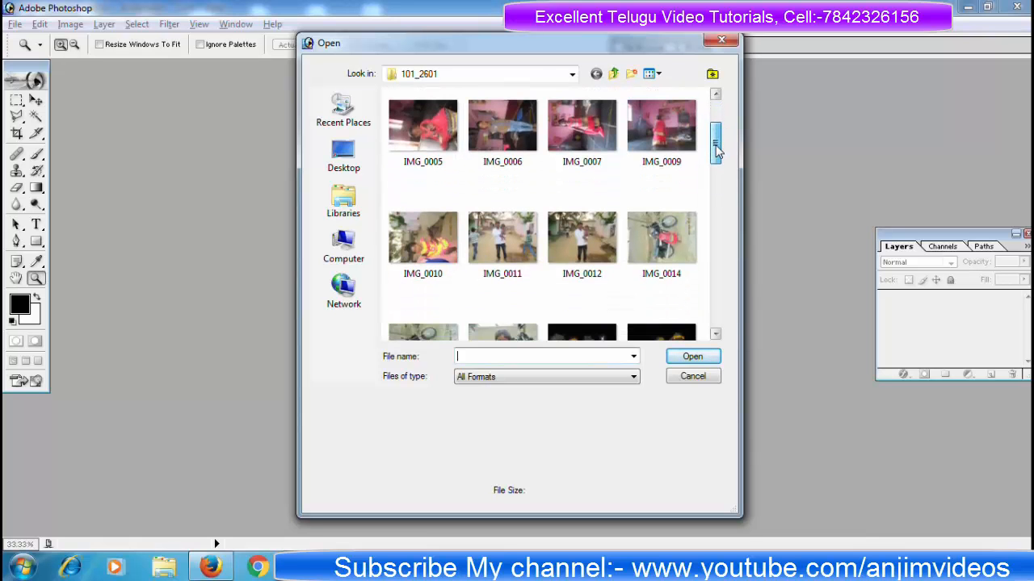
left_click(515, 252)
left_click(578, 242)
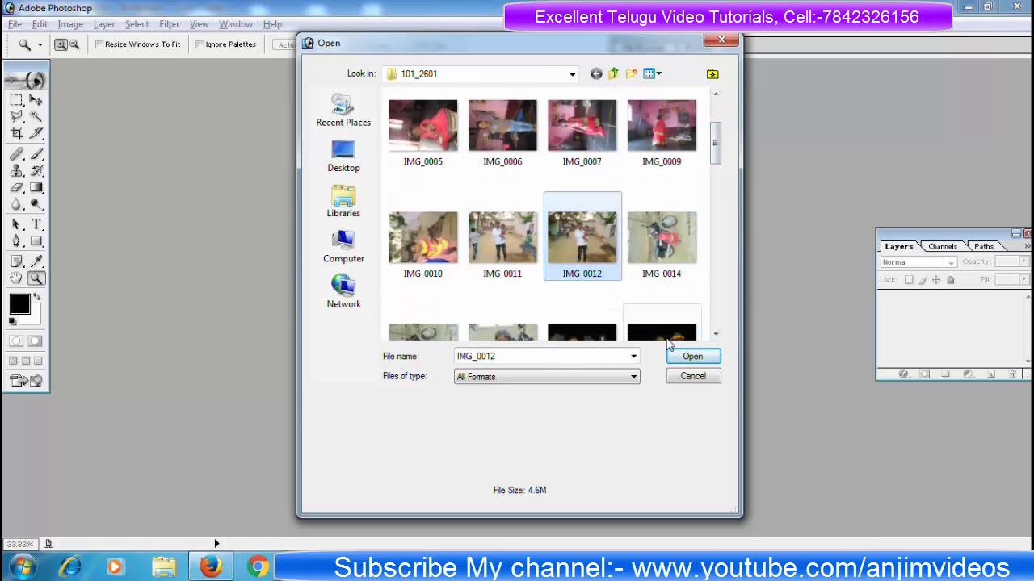
left_click(692, 356)
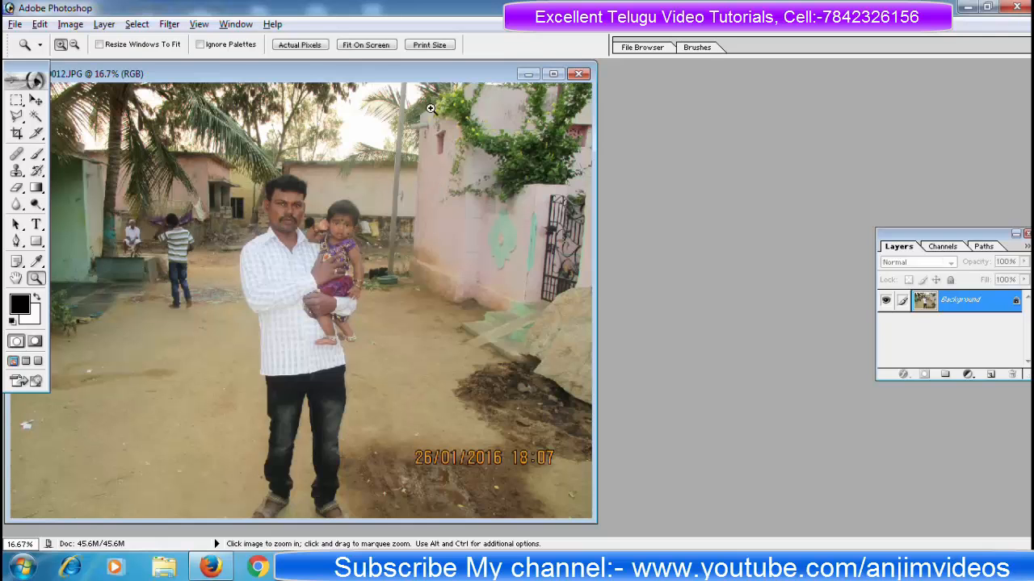
left_click_drag(420, 74, 578, 73)
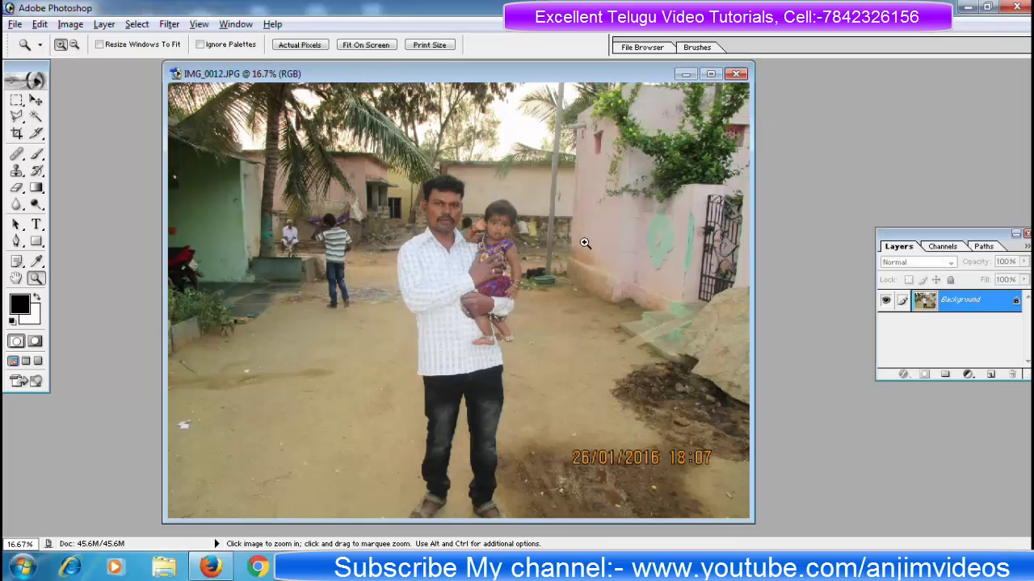
Step: Copy the whole background photo onto a new layer and duplicate that layer as Layer 1 copy
left_click(40, 23)
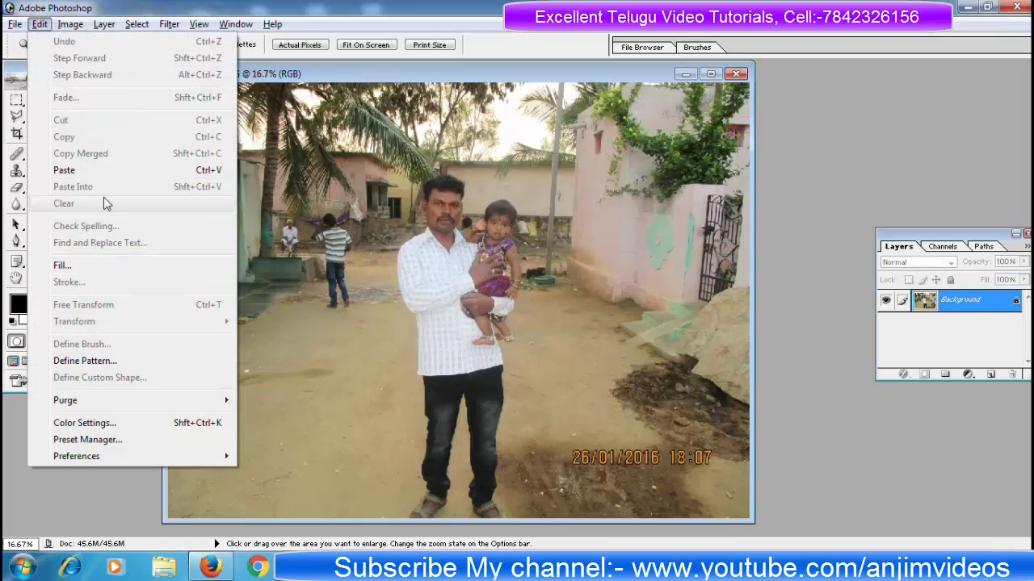
left_click(104, 24)
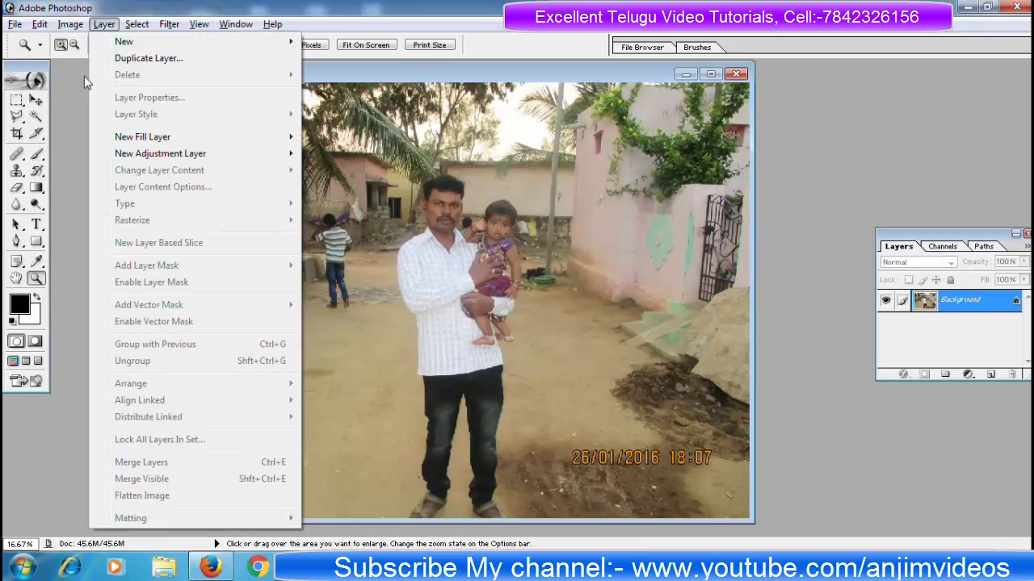
left_click(185, 13)
key("ctrl+a")
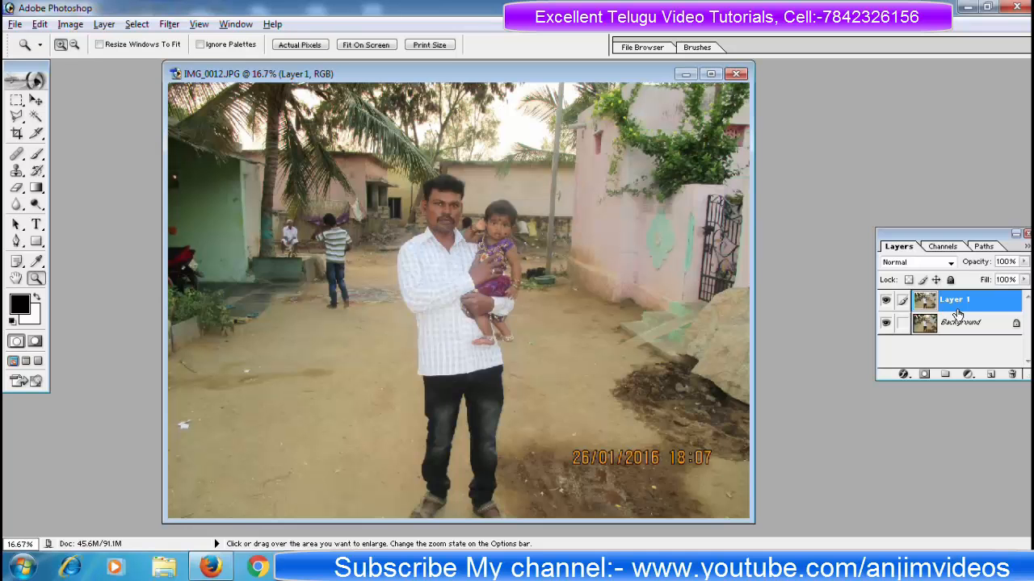
left_click(103, 24)
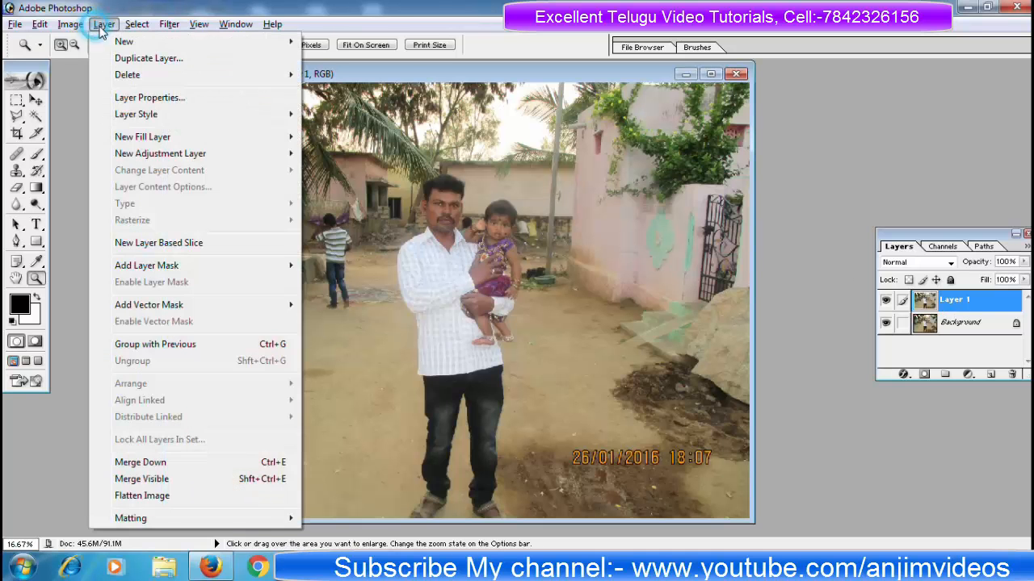
left_click(169, 58)
left_click(654, 242)
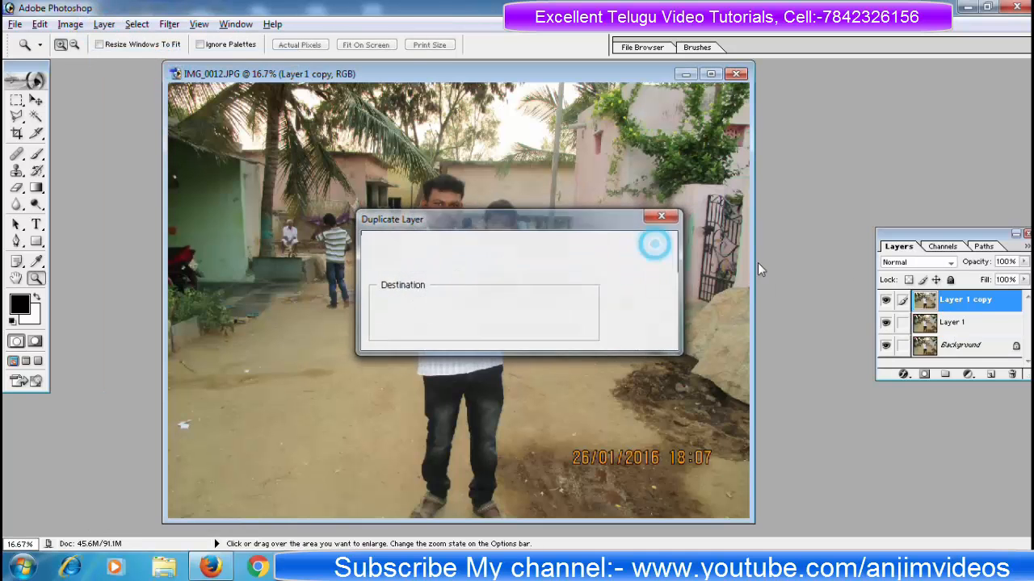
Step: Add an empty layer and marquee-select a thin rectangular frame around the man and child, subtracting the inner rectangle
left_click(989, 376)
left_click_drag(16, 100, 77, 102)
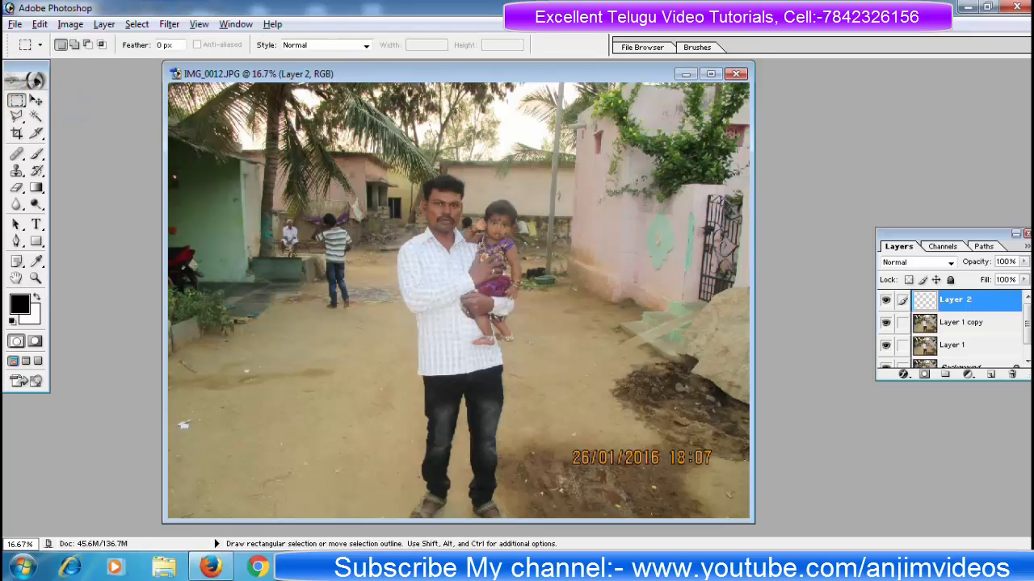
left_click_drag(359, 154, 442, 241)
left_click_drag(557, 333, 565, 339)
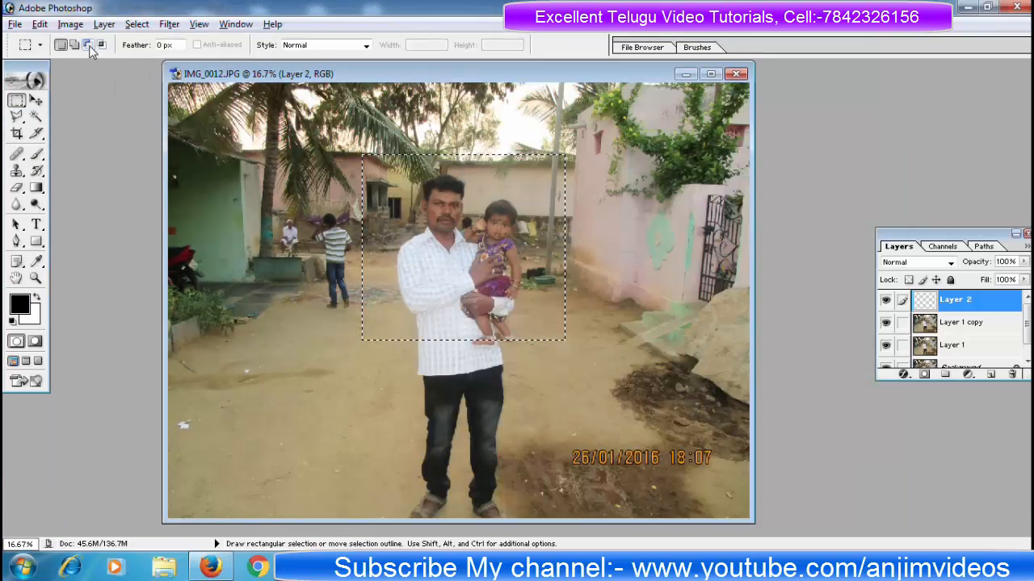
left_click(89, 46)
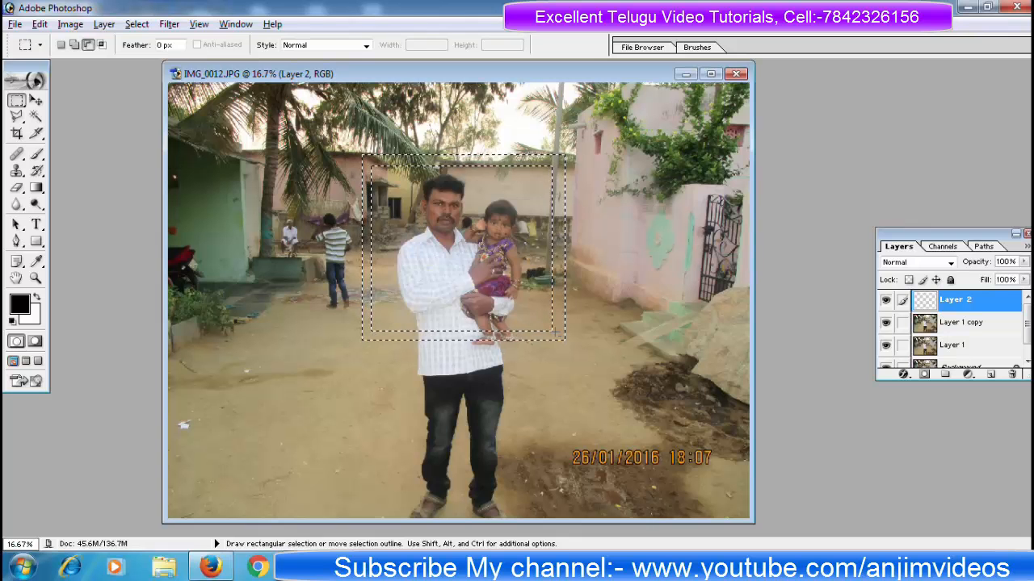
Step: Try to move the frame-shaped selection on the empty layer with the Move tool
left_click(35, 100)
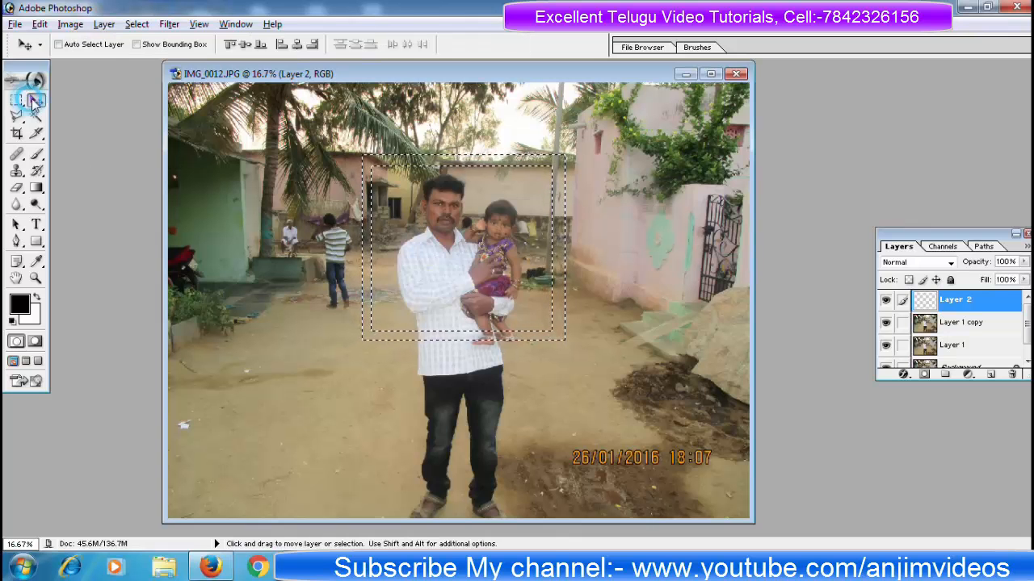
left_click(503, 167)
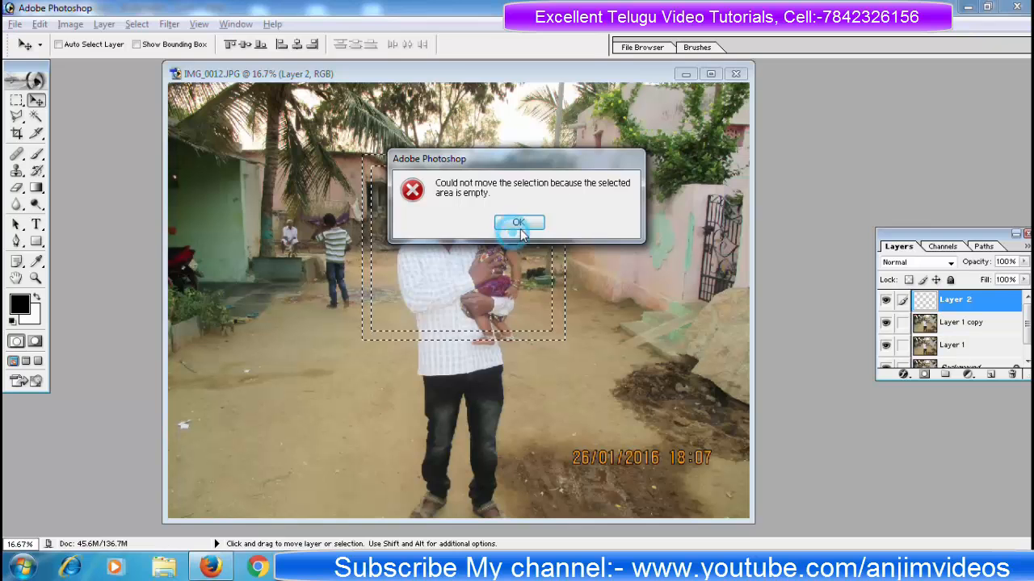
left_click(521, 221)
left_click(487, 167)
left_click(521, 221)
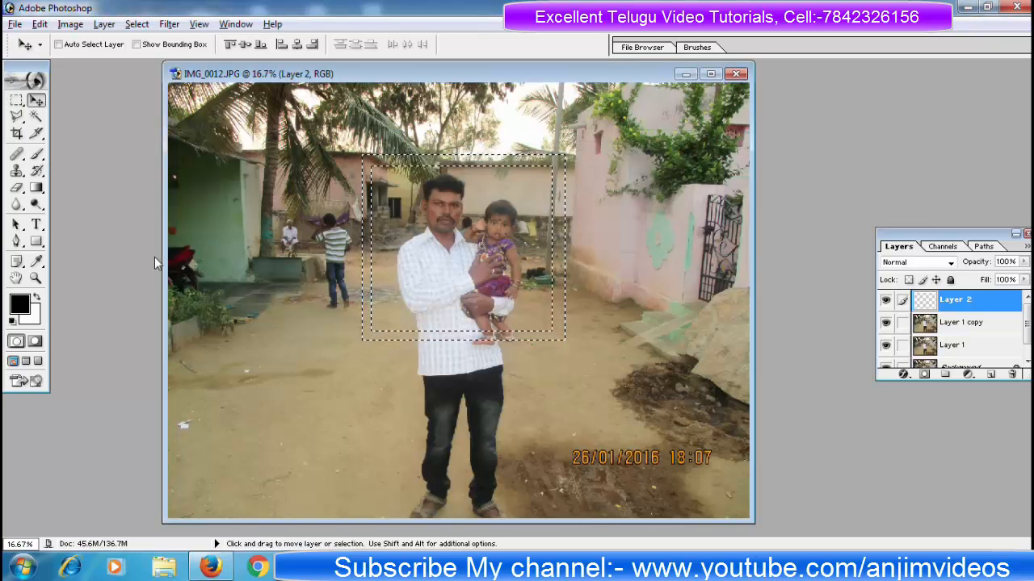
Step: Swap the foreground colour to white and paint the frame-shaped selection with the Brush tool, enlarging the brush to 1100
left_click(36, 154)
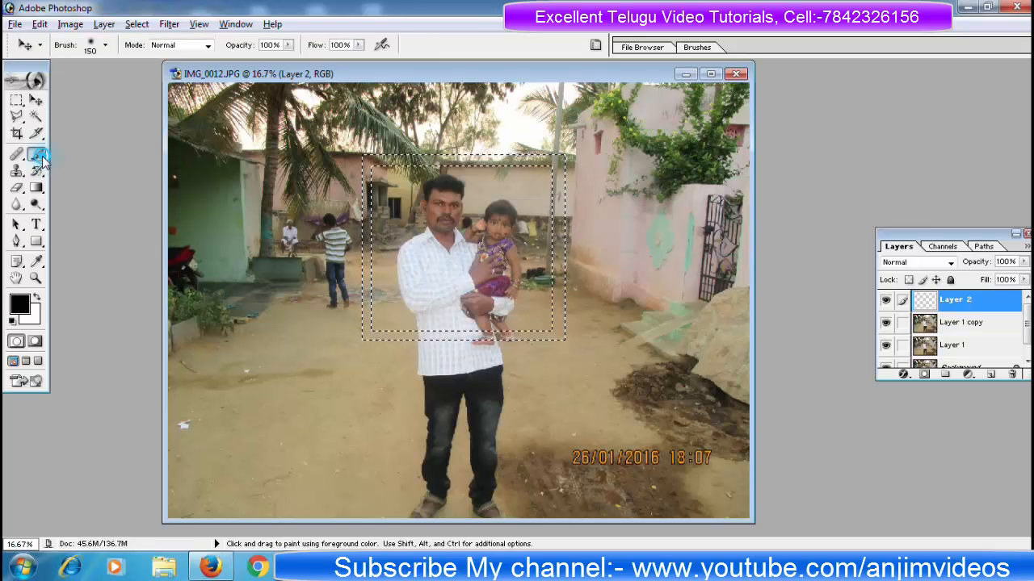
left_click(36, 298)
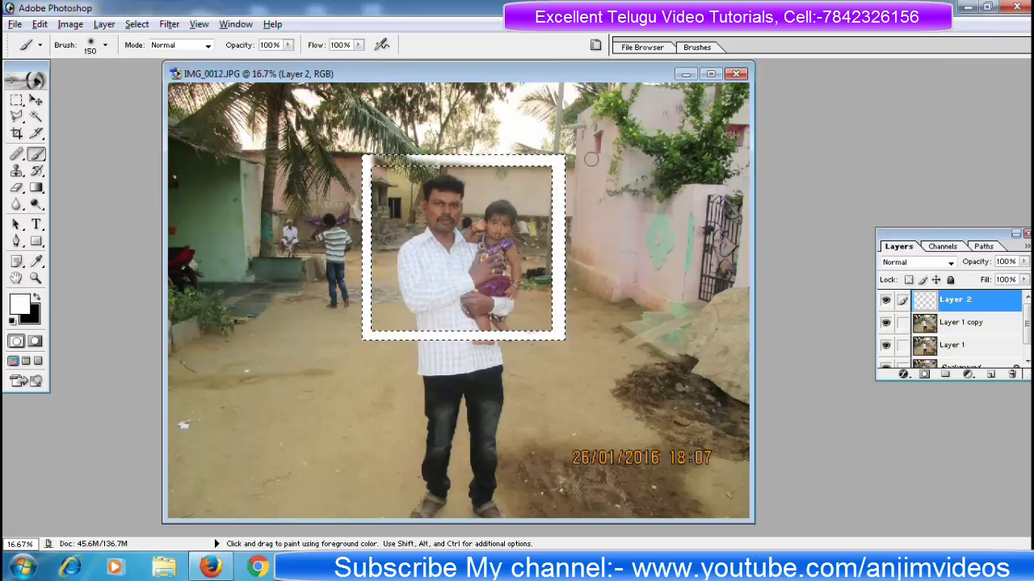
key("bracketright")
key("bracketright")
key("bracketright")
key("bracketright")
key("bracketright")
key("bracketright")
key("bracketright")
key("bracketright")
key("bracketright")
key("bracketright")
key("bracketright")
key("bracketright")
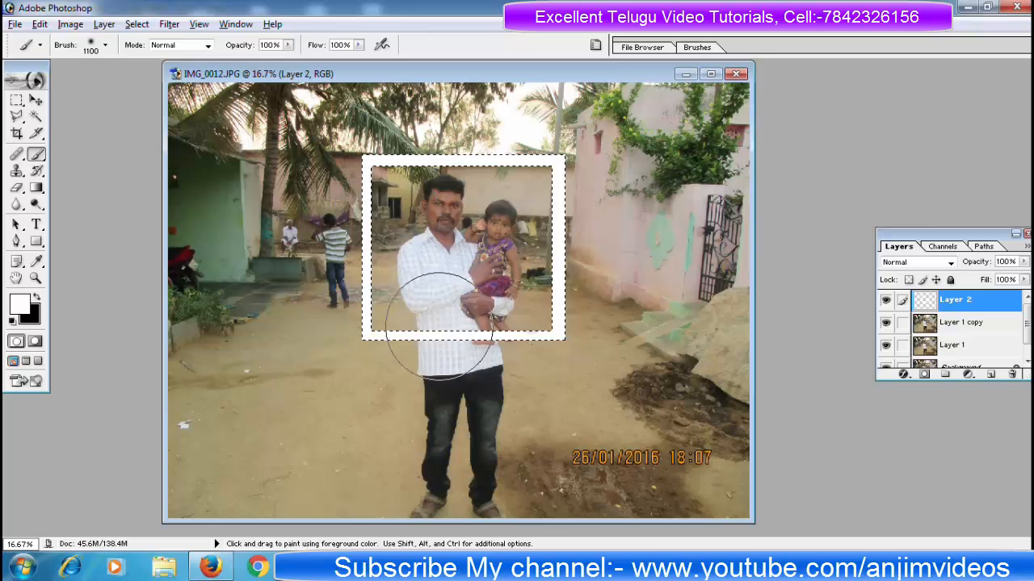
Step: Maximize the document window, deselect the white frame and switch to the Move tool
left_click(710, 74)
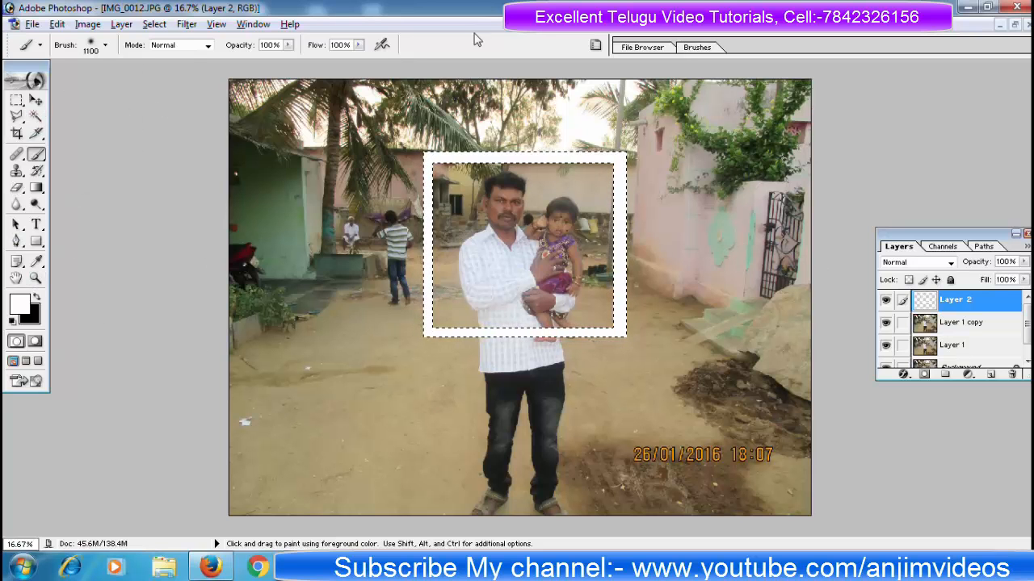
key("v")
key("ctrl+d")
key("b")
left_click(34, 99)
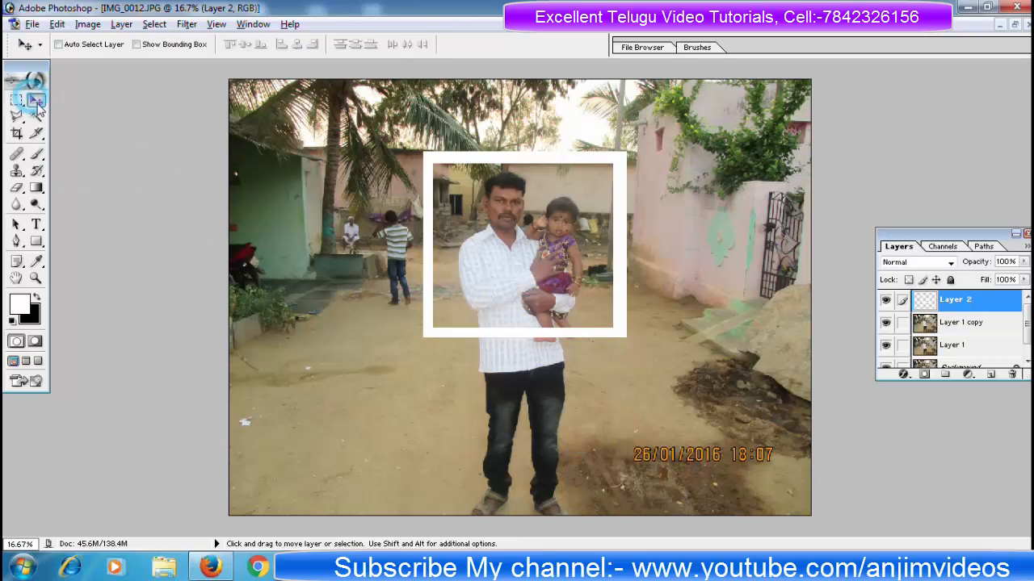
Step: Free-transform the white frame, rotating it to about -22.1° and narrowing its width to about 91.8%
left_click(57, 24)
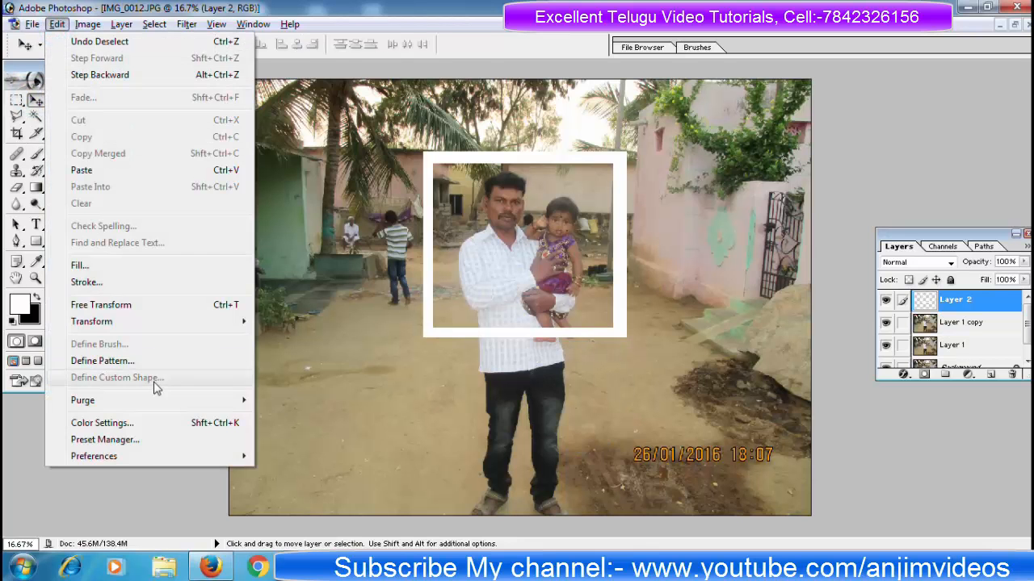
left_click(147, 305)
left_click_drag(644, 375, 641, 315)
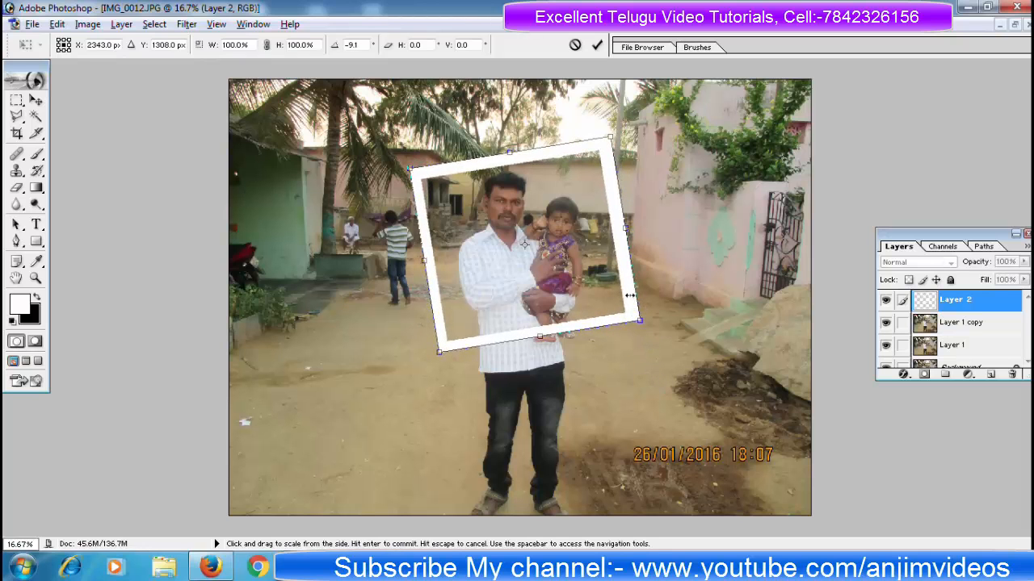
left_click_drag(659, 333, 662, 299)
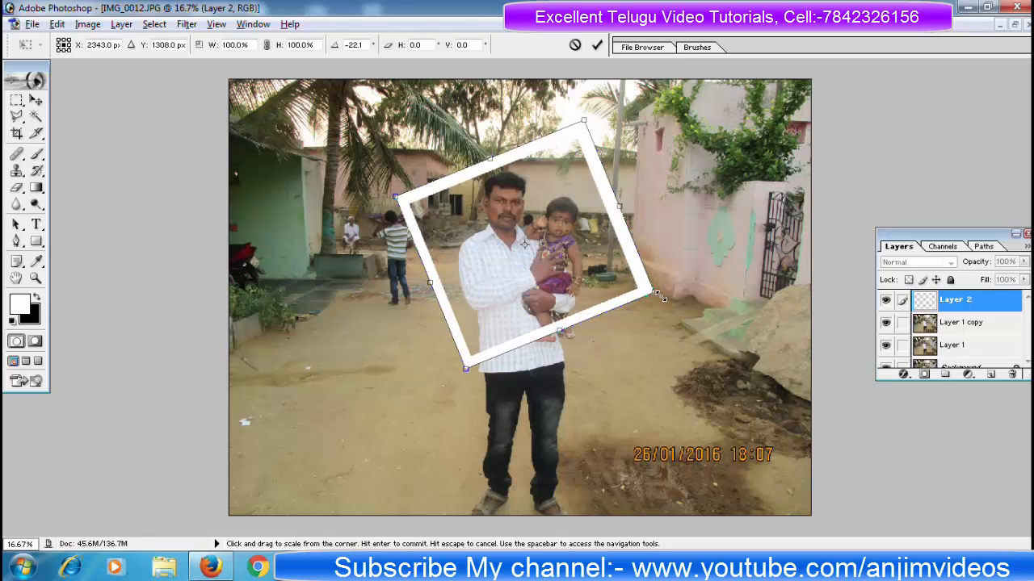
left_click_drag(618, 201, 605, 213)
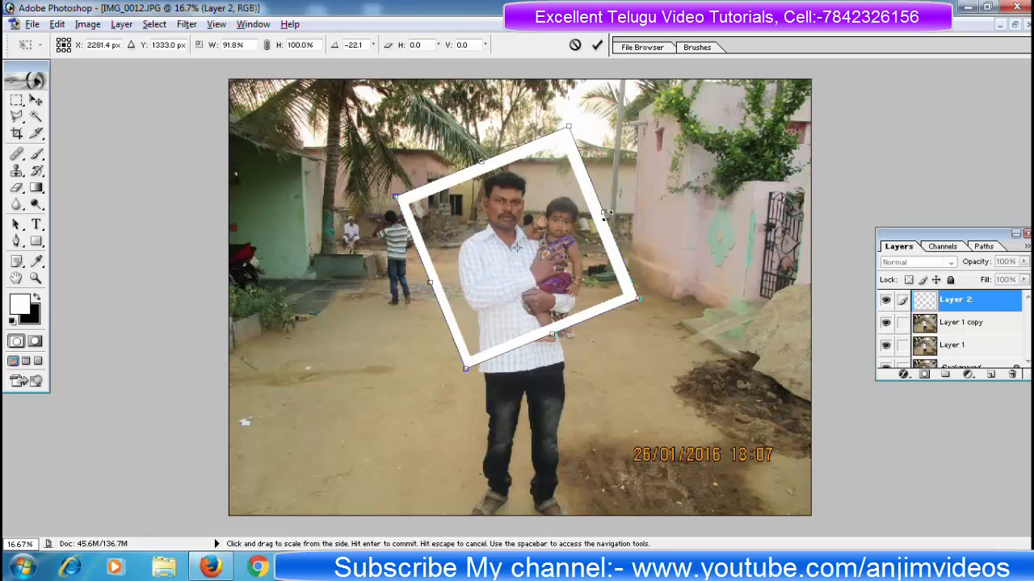
Step: Nudge the tilted frame into place around the man and child, apply the transform and shift it slightly lower
key("Right")
key("Right")
key("Right")
key("Right")
key("Right")
key("Right")
key("Right")
key("Right")
key("Right")
key("Right")
key("Up")
key("Up")
key("Up")
key("Up")
key("Up")
key("Up")
key("Up")
key("Up")
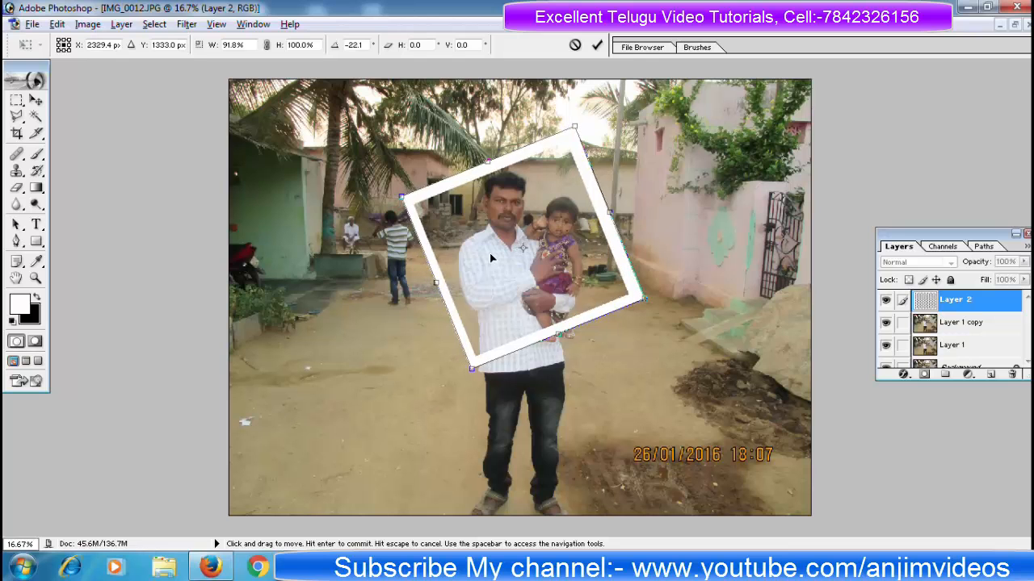
key("Left")
key("Left")
key("Left")
key("Left")
key("Left")
key("Left")
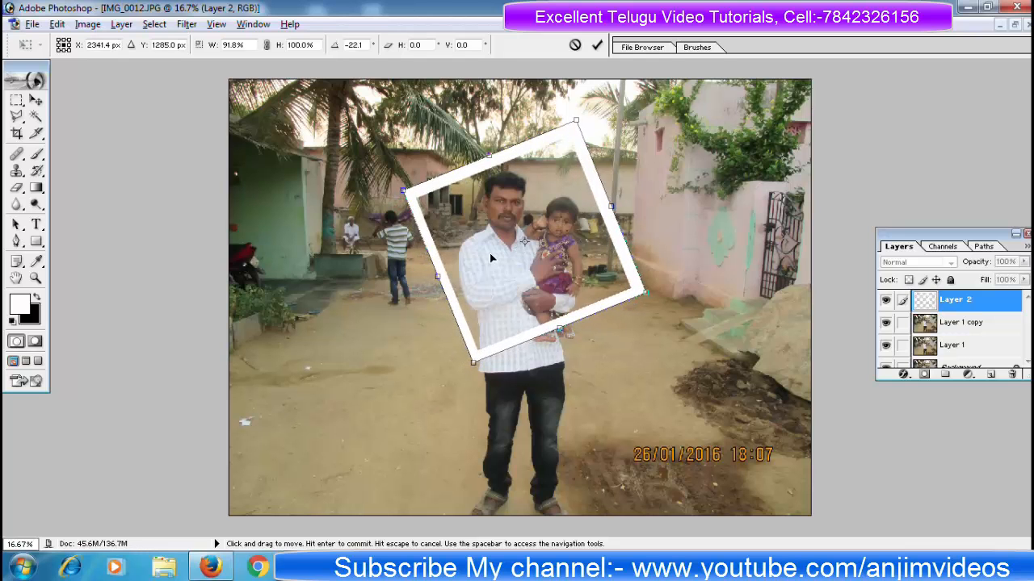
key("Down")
key("Down")
key("Return")
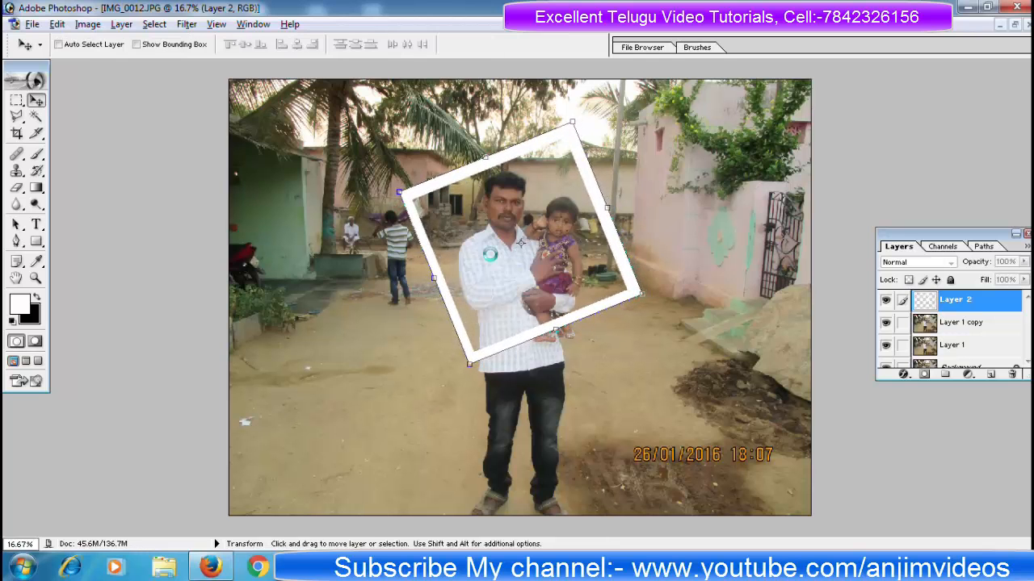
left_click_drag(599, 190, 595, 197)
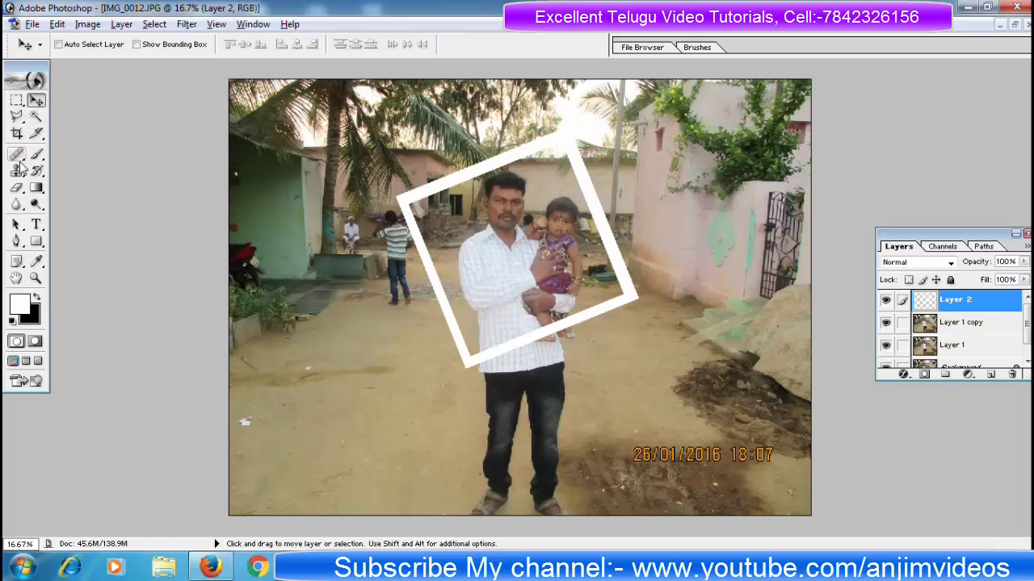
Step: Crop a narrow strip off the upper edge of the photo, keeping its full width
left_click(16, 133)
left_click_drag(233, 85, 815, 524)
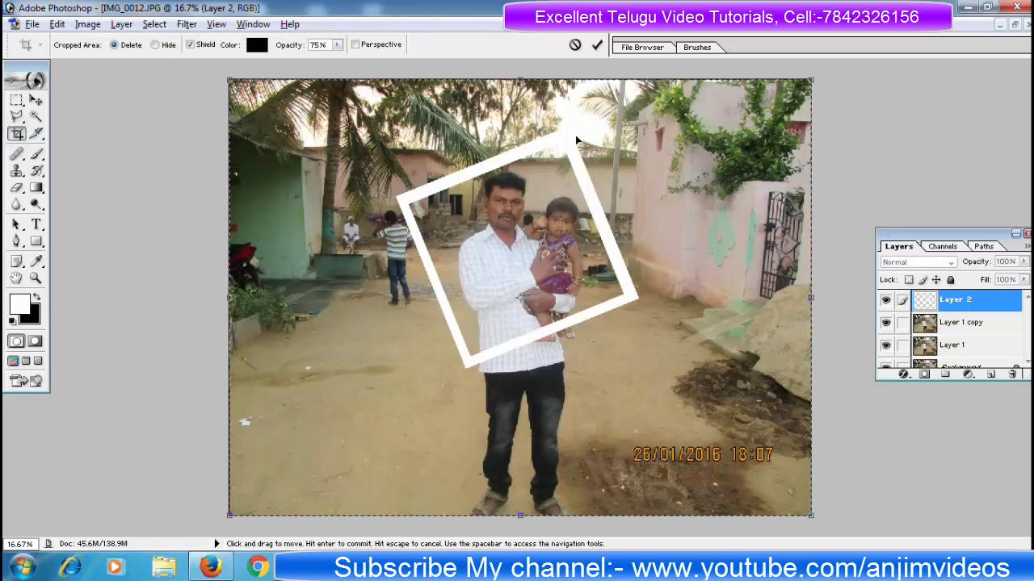
mouse_move(521, 80)
left_mouse_down()
mouse_move(523, 110)
mouse_move(532, 80)
left_mouse_up()
left_click_drag(521, 80, 522, 98)
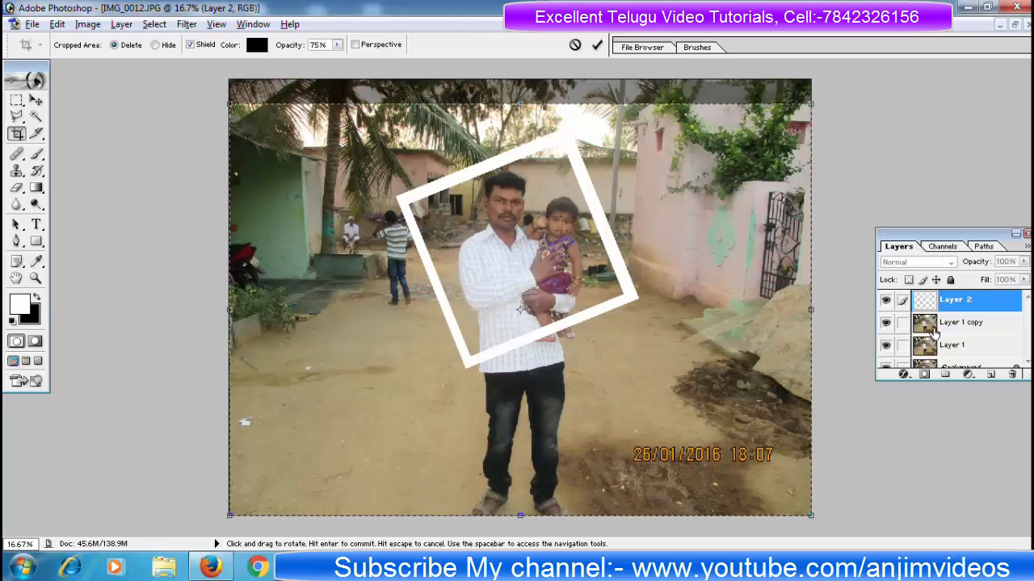
key("Return")
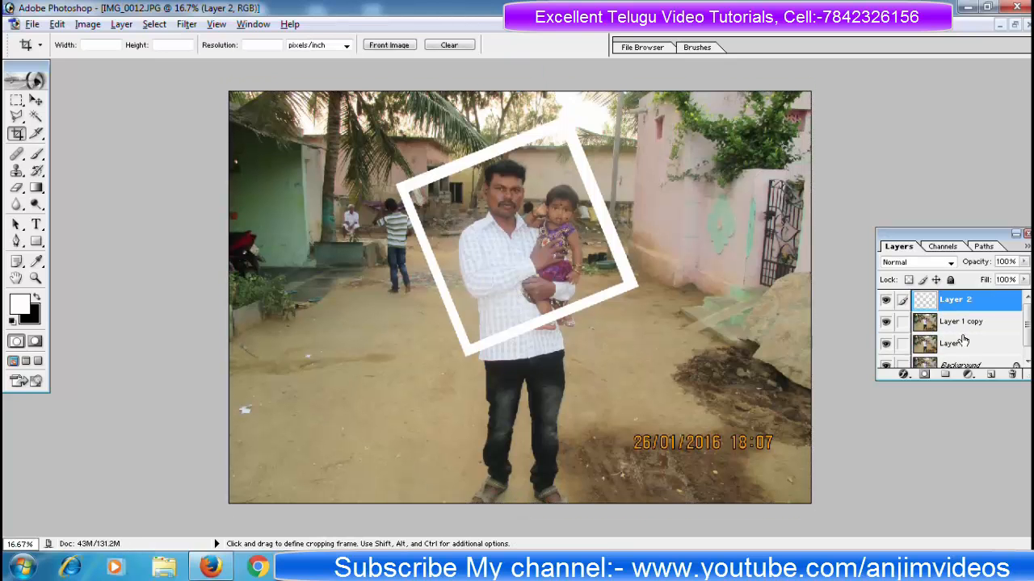
Step: On Layer 1 copy, outline the tilted white frame with the Polygonal Lasso and invert the selection to cover everything outside it
left_click(974, 323)
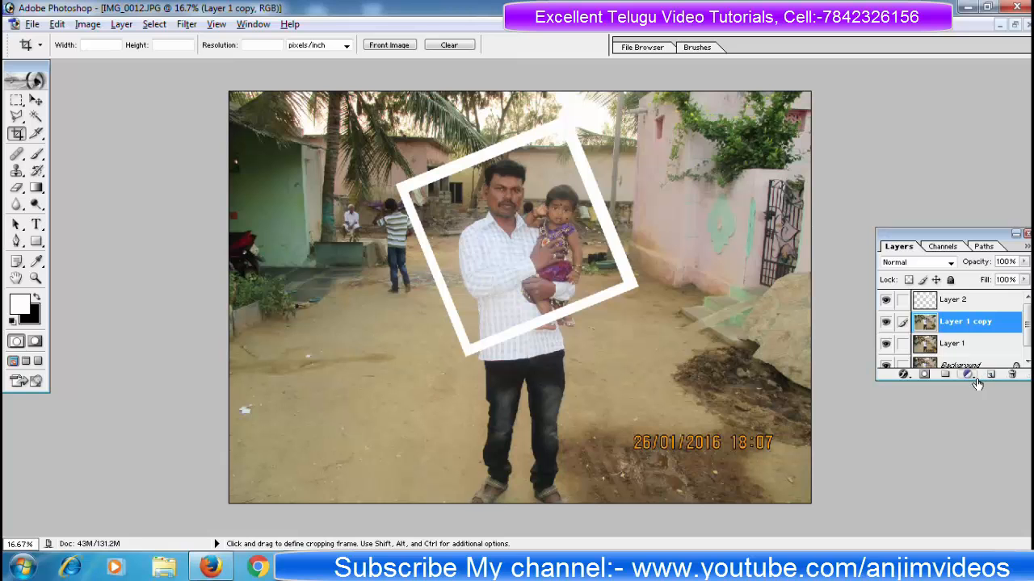
left_click_drag(984, 382, 983, 412)
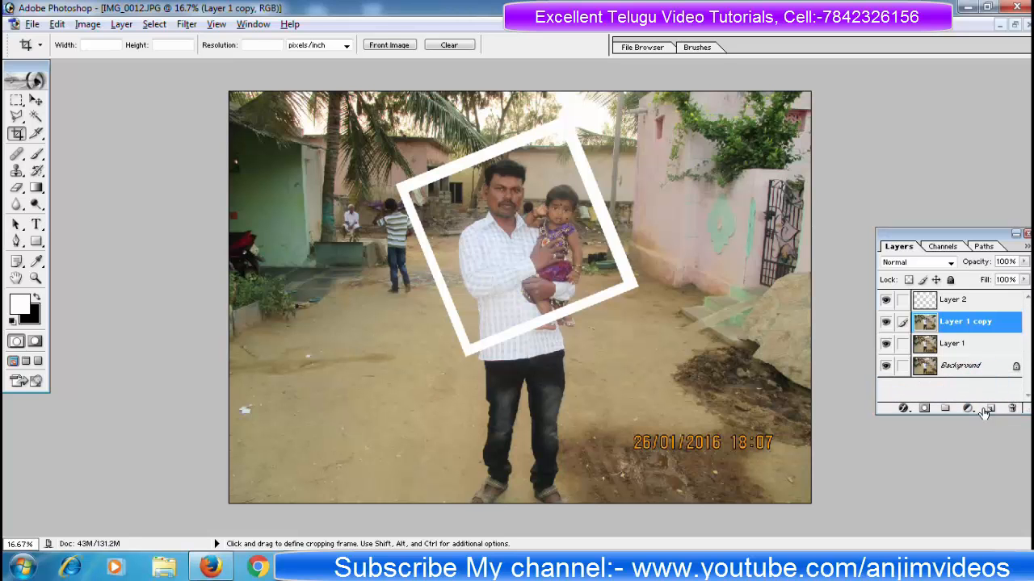
left_click(16, 118)
left_click_drag(16, 118, 81, 130)
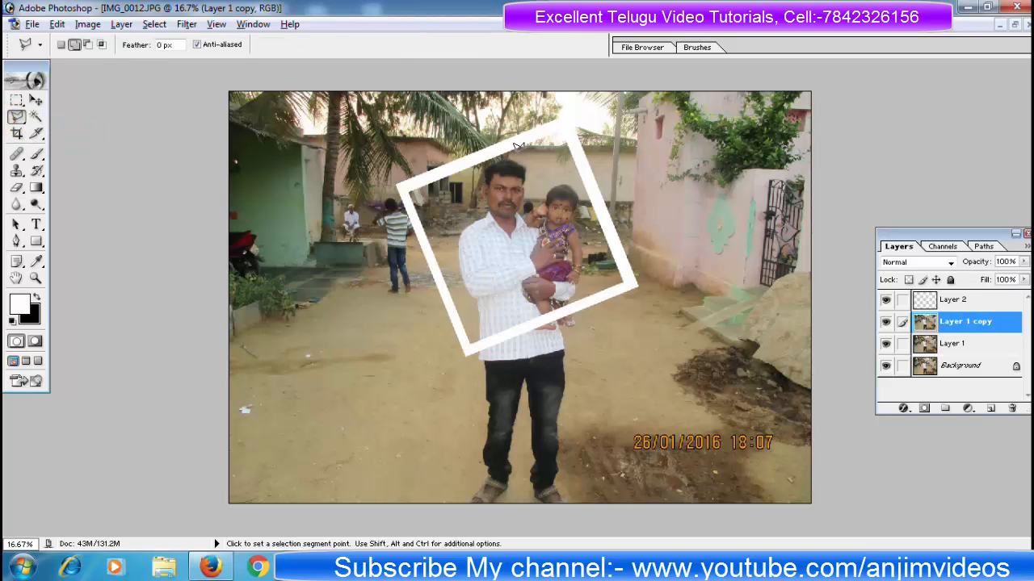
left_click(558, 122)
left_click(408, 181)
right_click(449, 177)
left_click(512, 205)
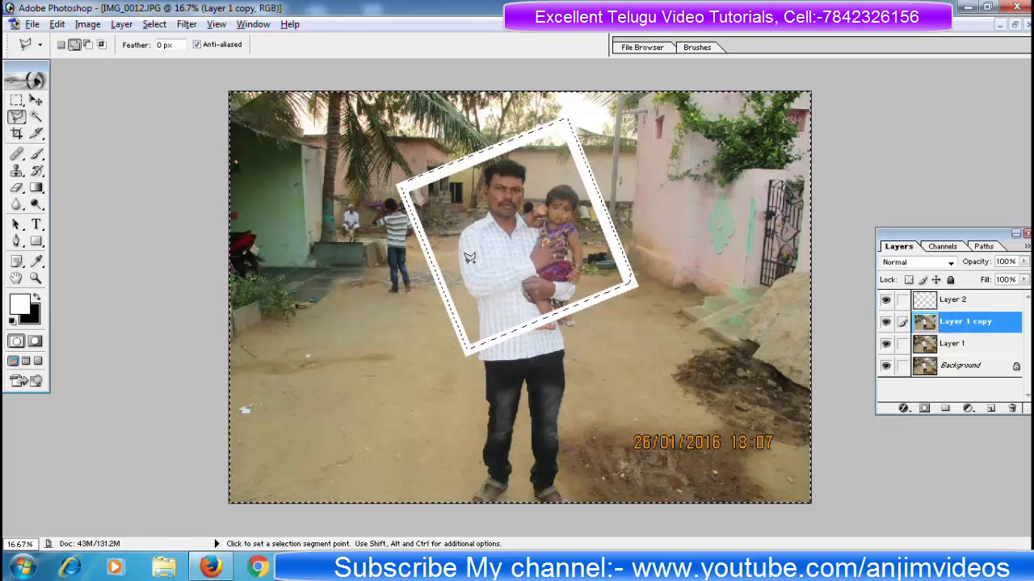
Step: Turn the selected area outside the frame black and white by applying Hue/Saturation with the saturation at -100
left_click(86, 25)
mouse_move(106, 64)
left_click(296, 192)
left_click_drag(484, 190, 378, 194)
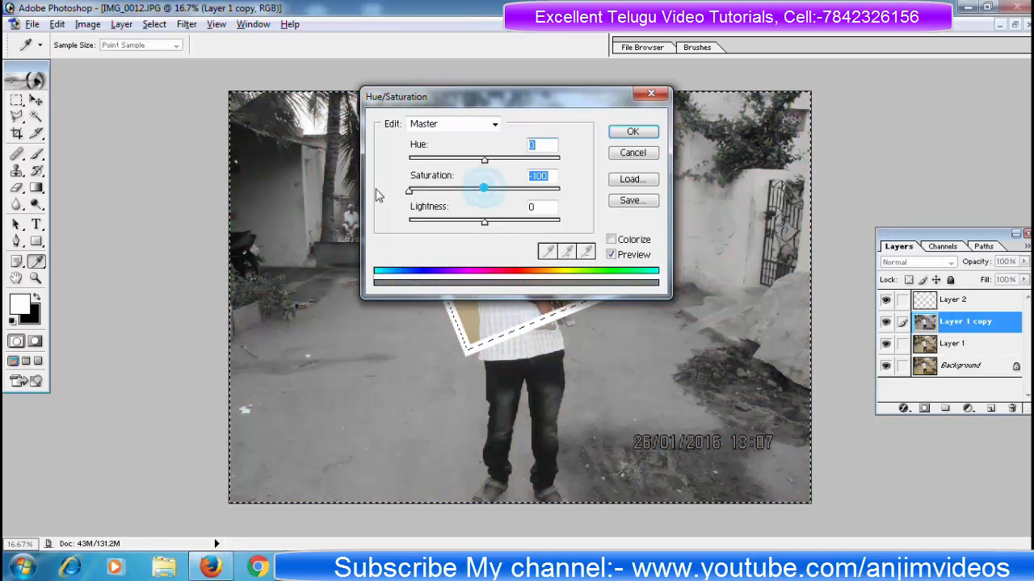
left_click_drag(492, 98, 698, 294)
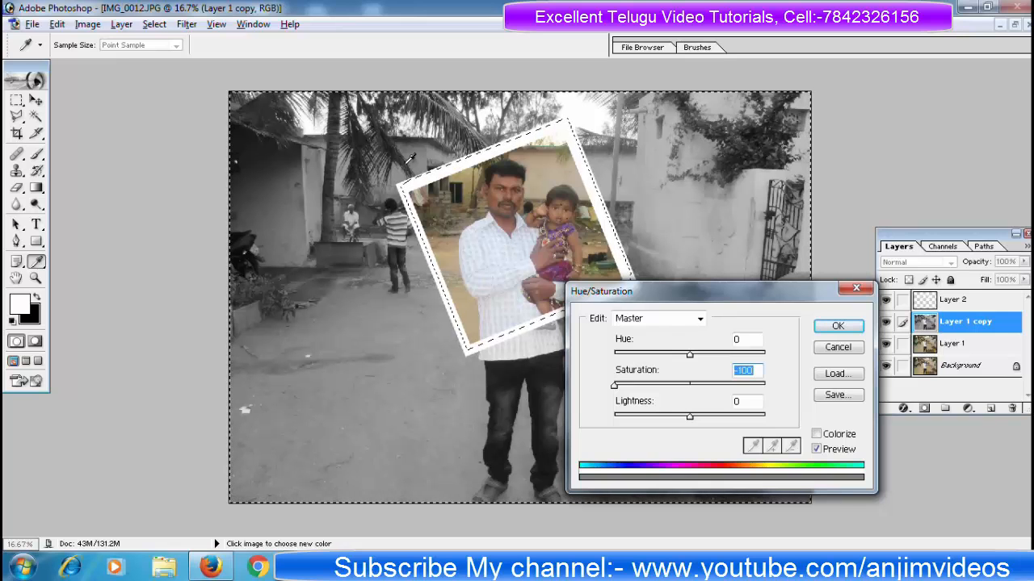
left_click(843, 326)
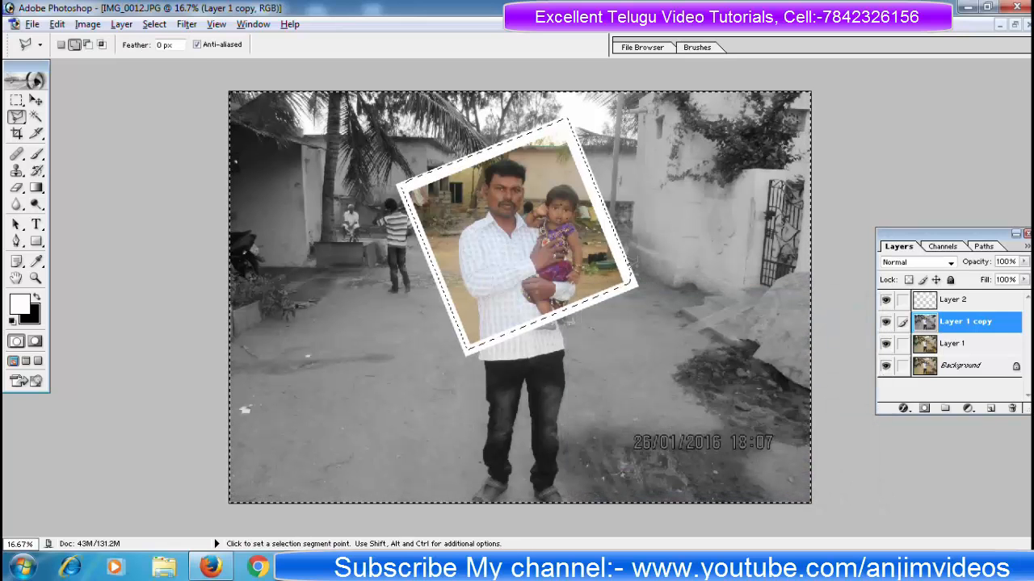
Step: Deselect the area outside the frame and reset the foreground and background colours to the default black and white
left_click(17, 100)
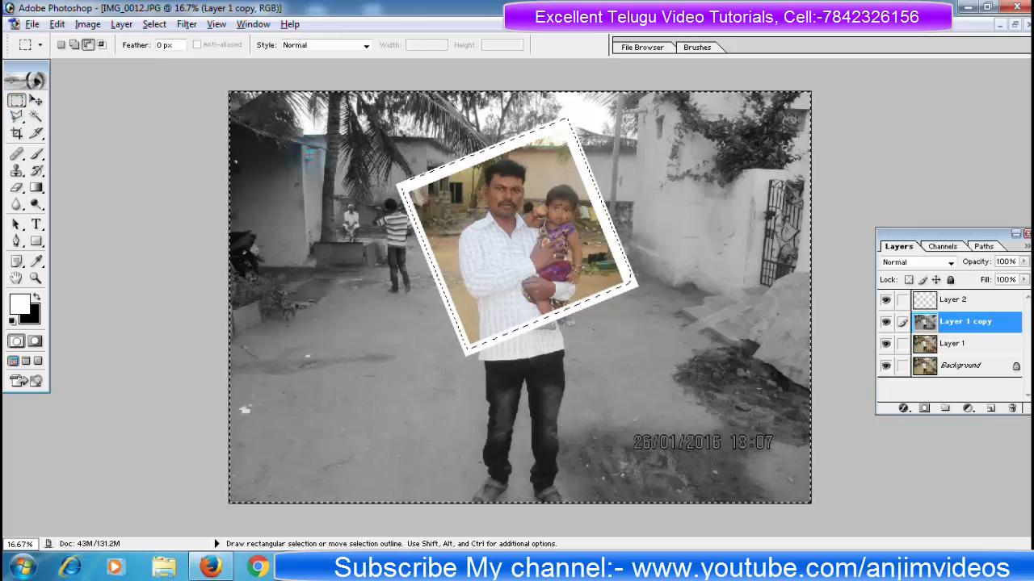
left_click(154, 24)
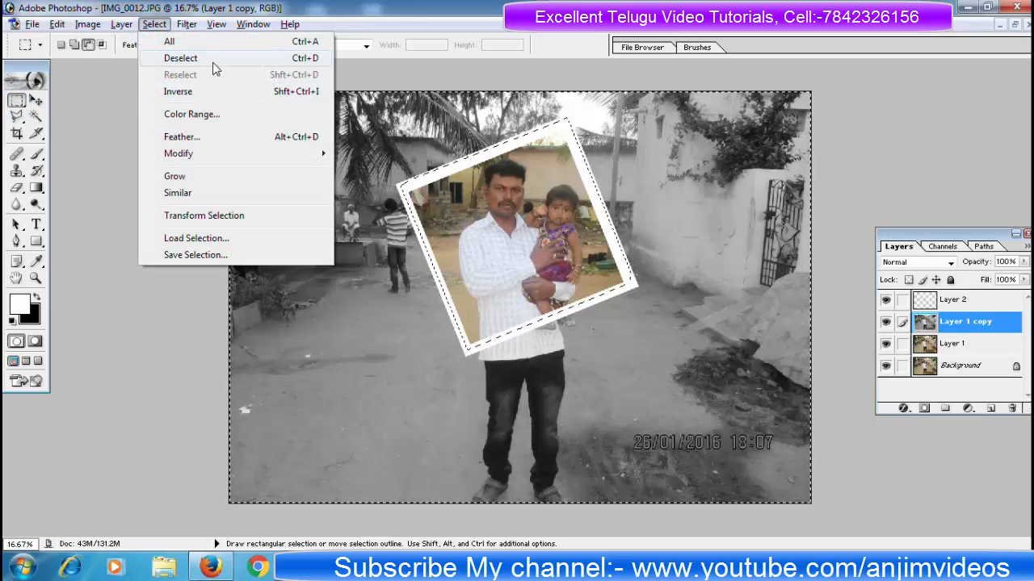
left_click(202, 58)
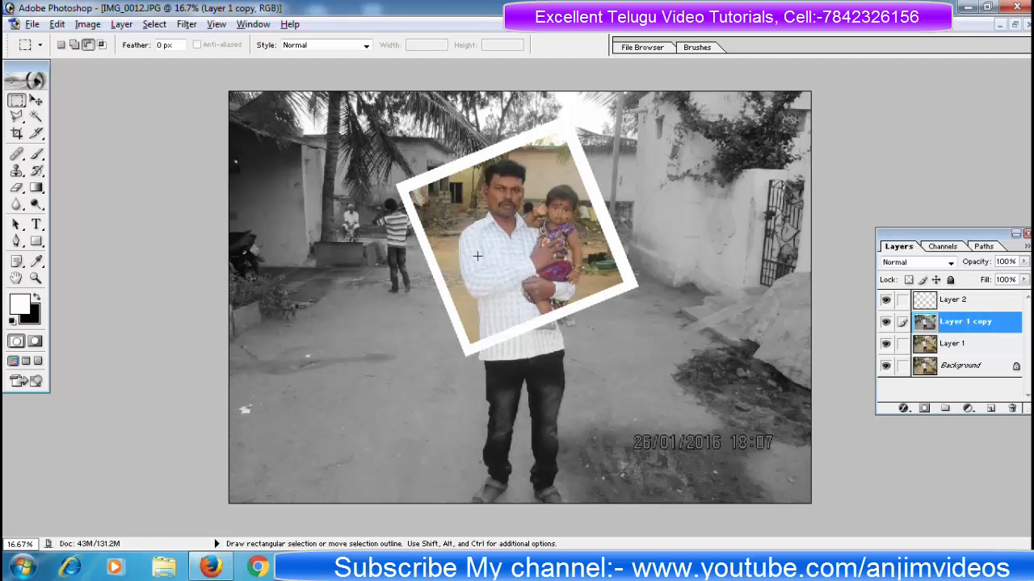
left_click(12, 321)
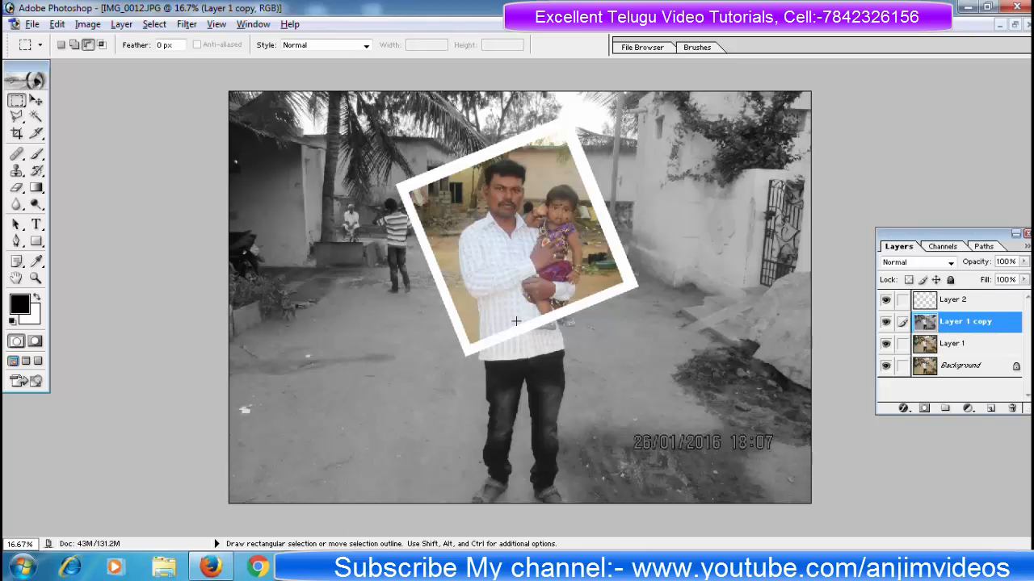
key("ctrl")
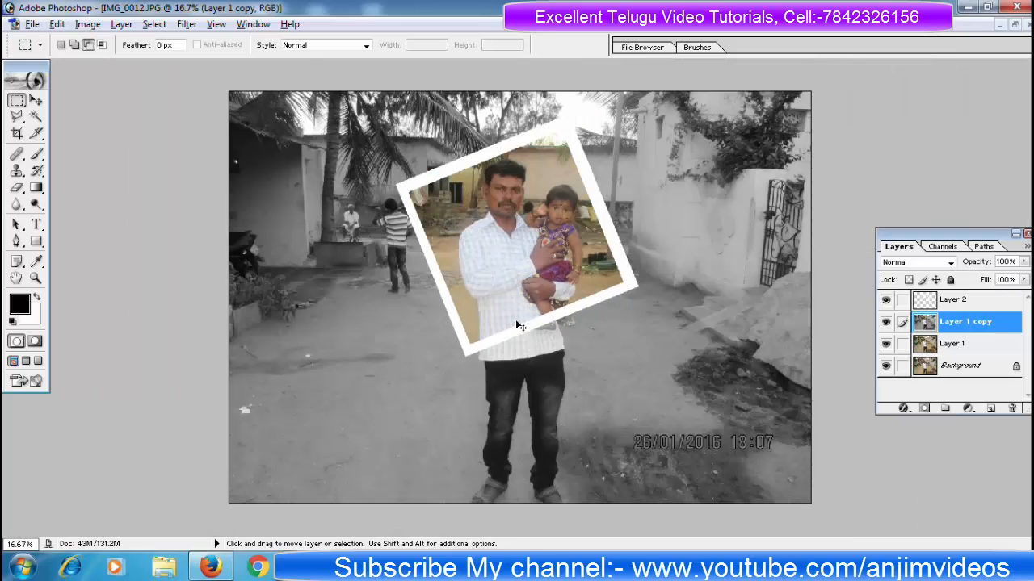